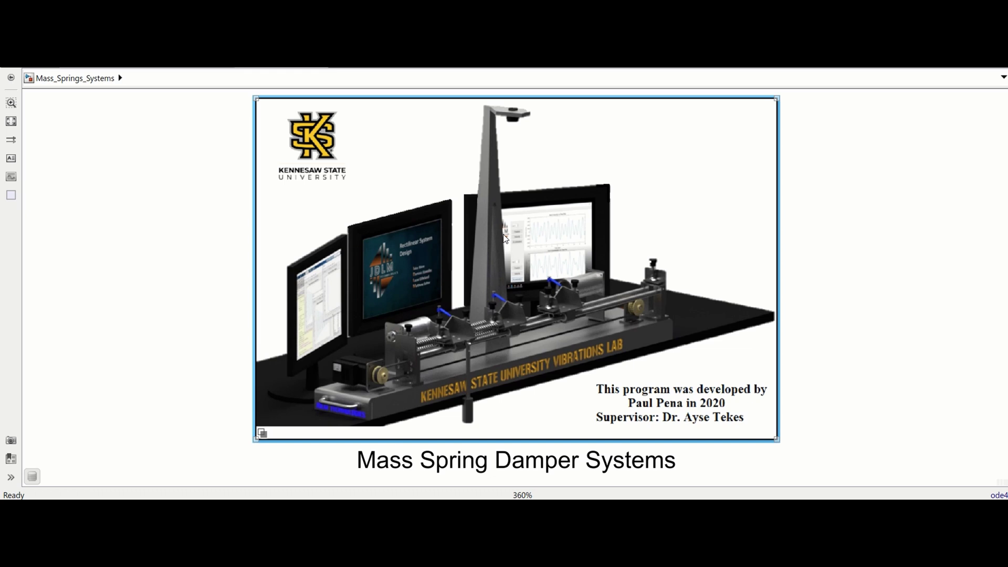
Open the 2 Mass 2 Spring model and inspect its external force, Step and Sine Wave blocks
double_click(505, 237)
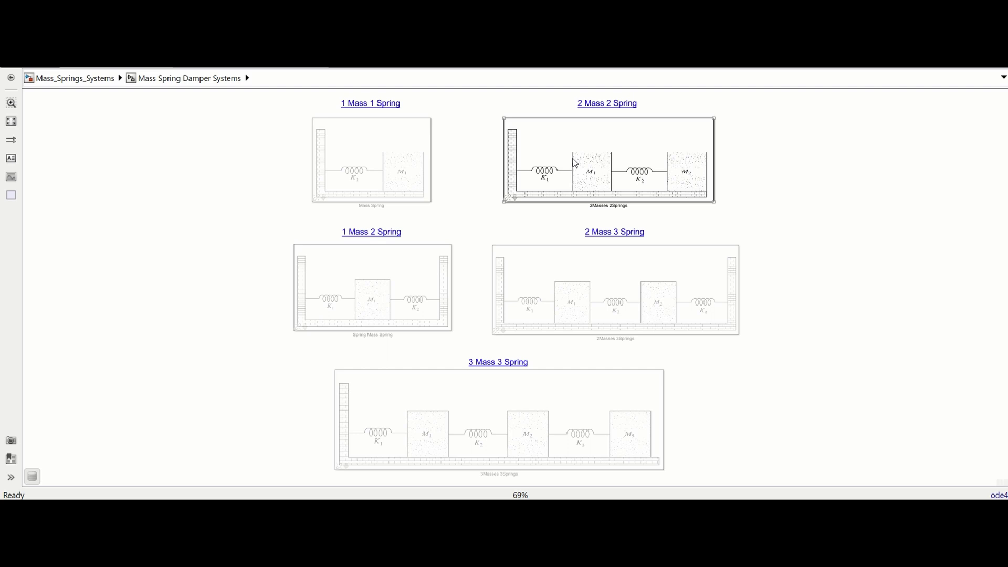
double_click(515, 201)
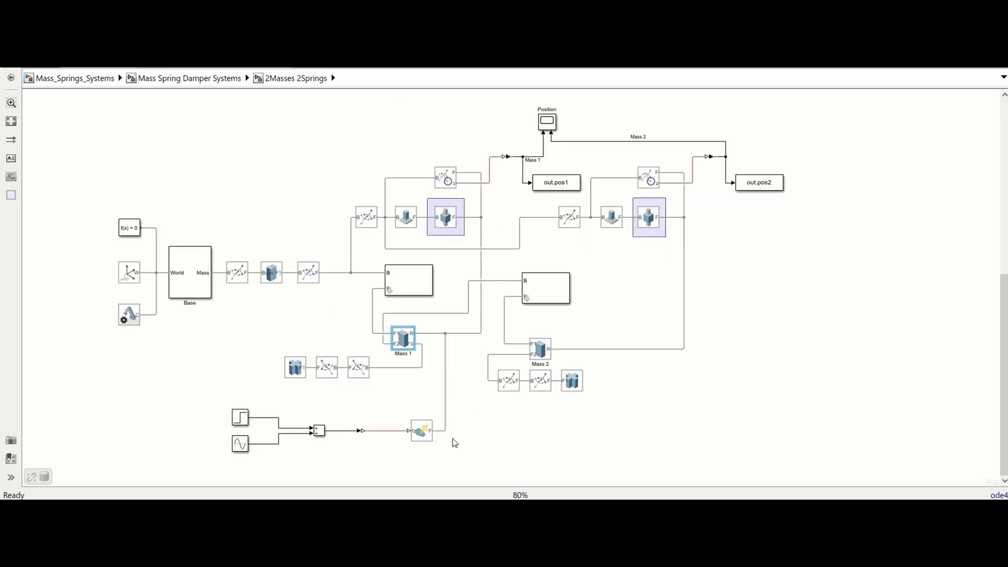
click(423, 431)
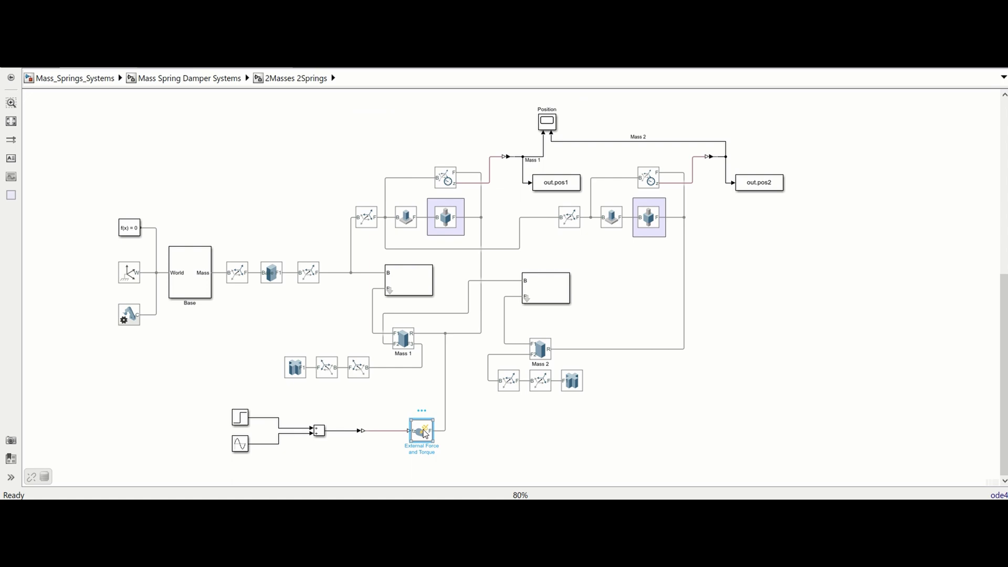
click(240, 418)
click(239, 445)
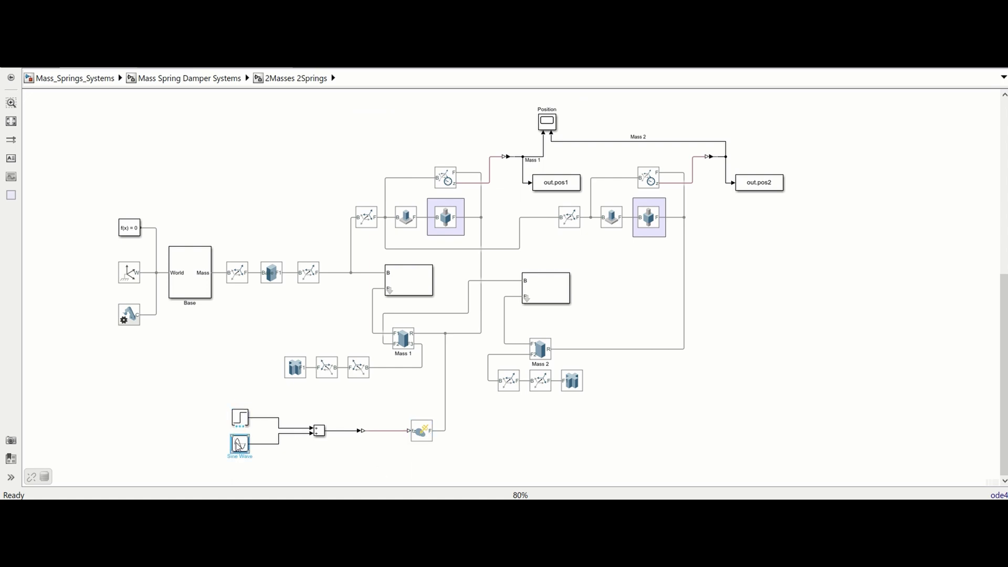
Review Mass 1's solid properties and close them without changes
click(403, 342)
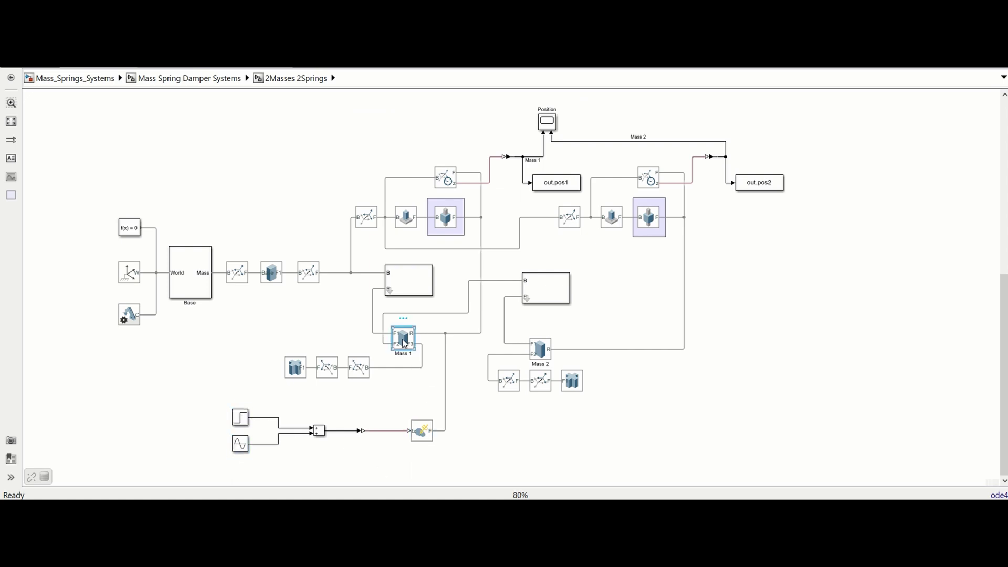
double_click(404, 342)
drag(536, 165, 482, 99)
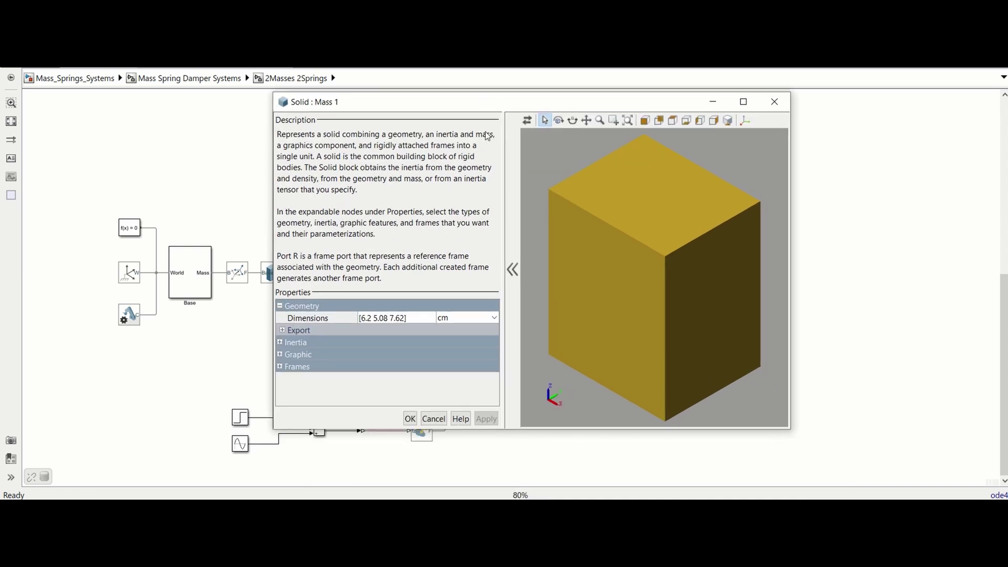
click(410, 419)
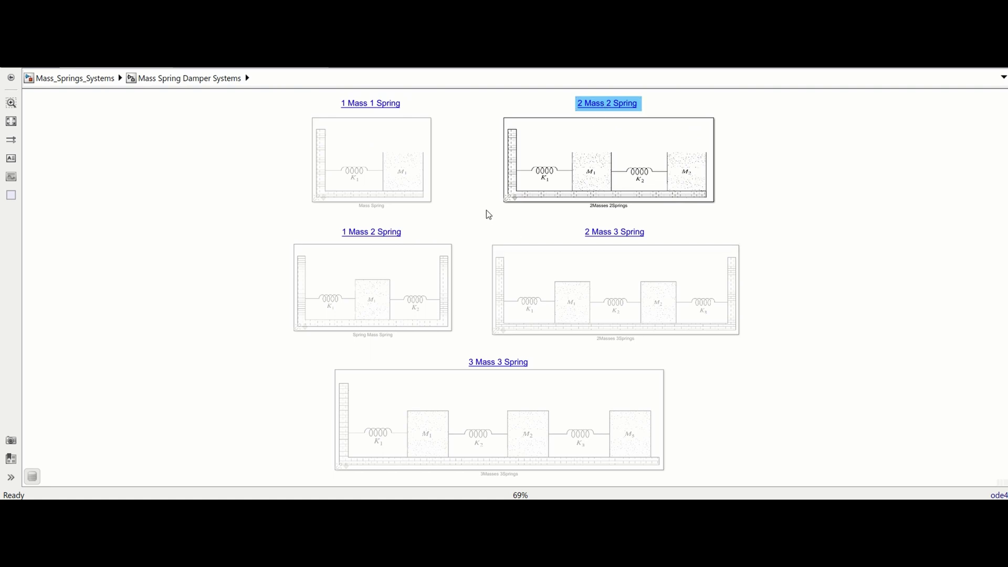
Set the M1 initial displacement in the 2Masses 2Springs parameters to 2 cm
double_click(572, 174)
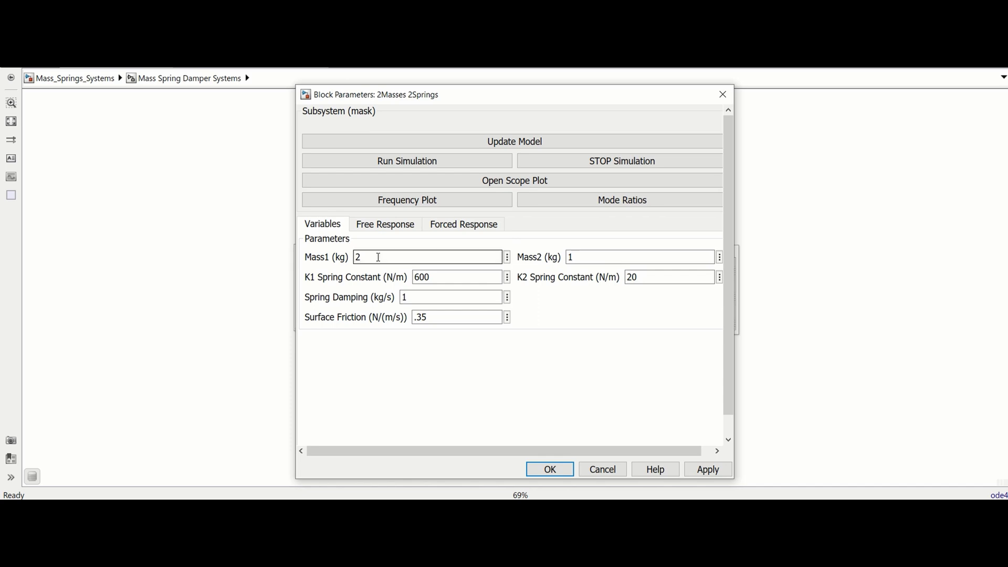
double_click(383, 259)
double_click(448, 278)
click(385, 224)
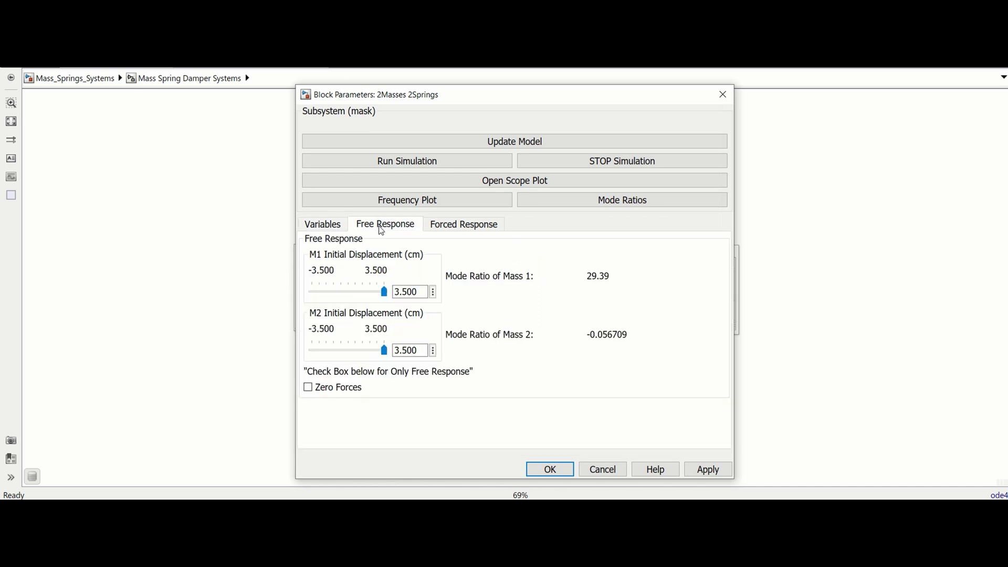
drag(384, 292, 373, 292)
double_click(423, 290)
text(2)
Keep the forced response on Harmonic forcing after briefly trying Step
click(466, 226)
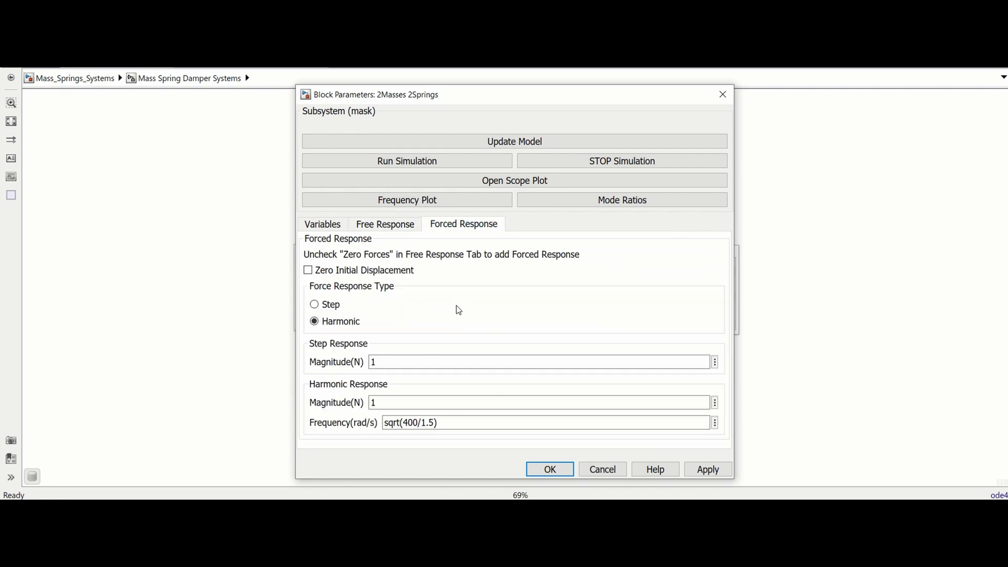
click(314, 305)
click(320, 324)
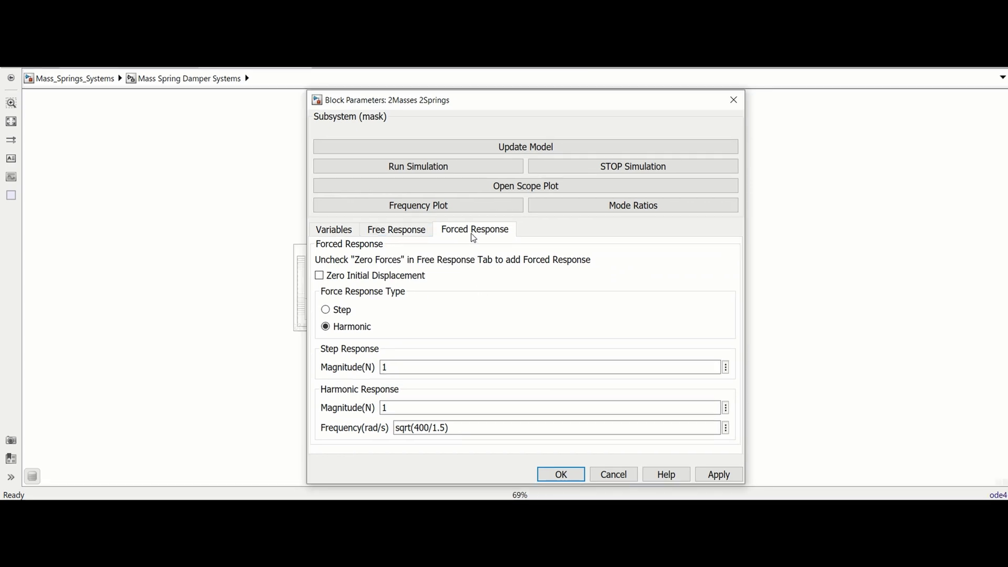
Toggle Zero Initial Displacement in the Forced Response settings
click(319, 276)
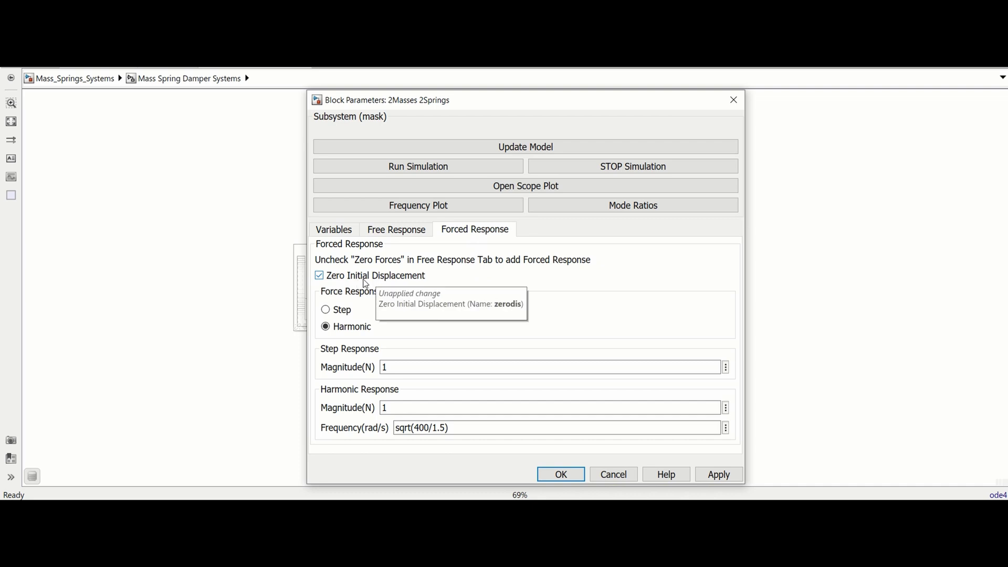
click(398, 235)
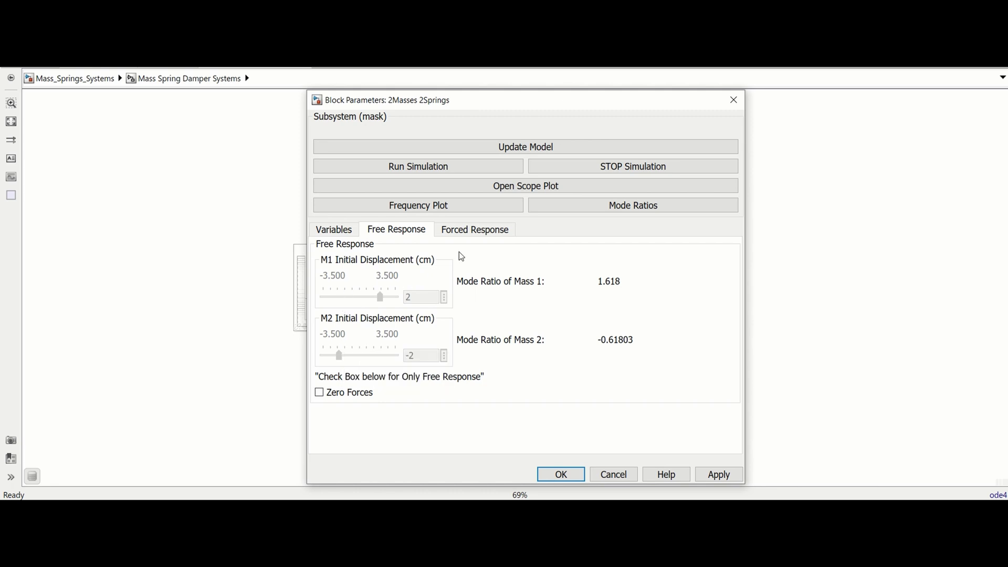
click(478, 234)
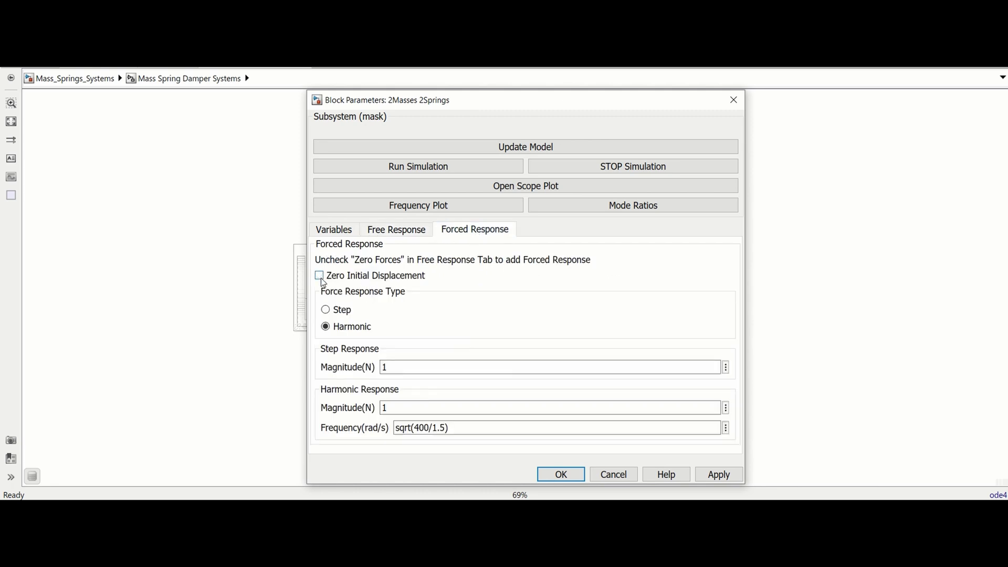
click(396, 231)
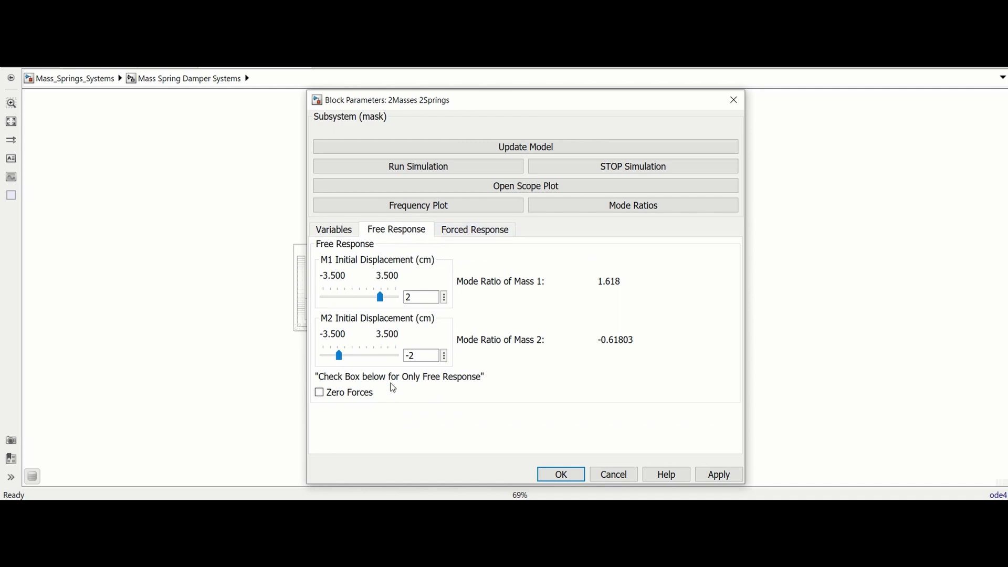
Tick and then untick Zero Forces in the Free Response settings
click(318, 393)
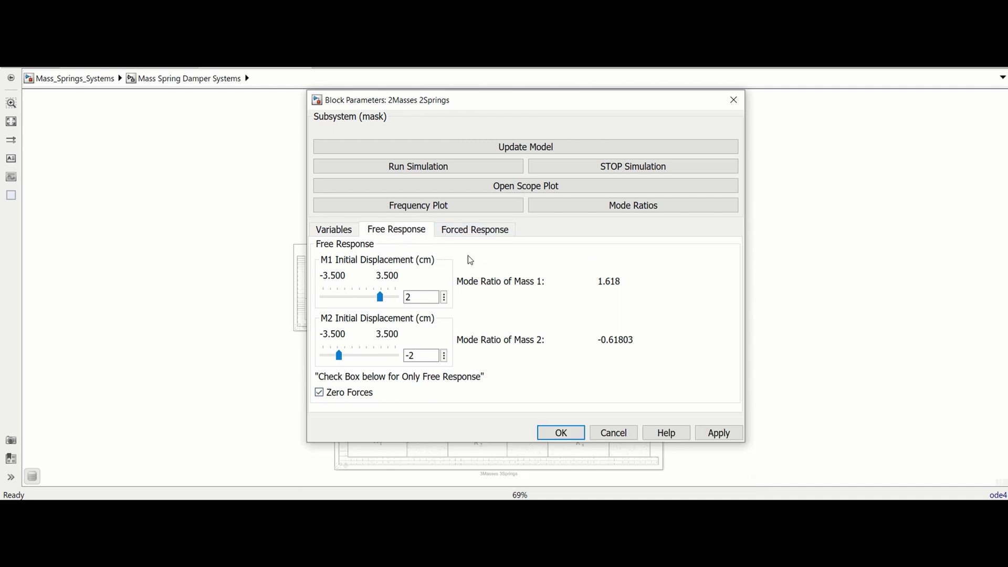
click(467, 233)
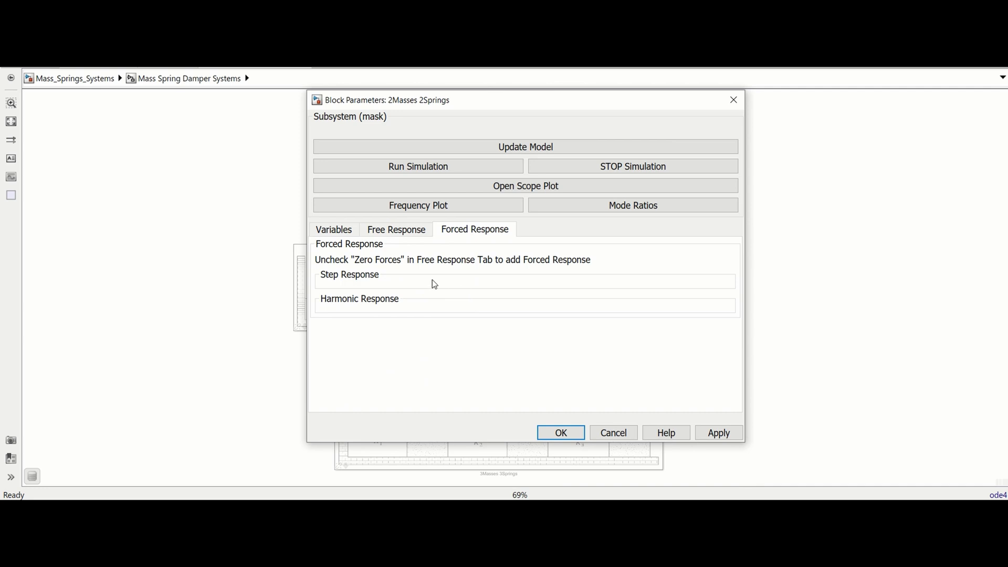
click(416, 232)
click(319, 392)
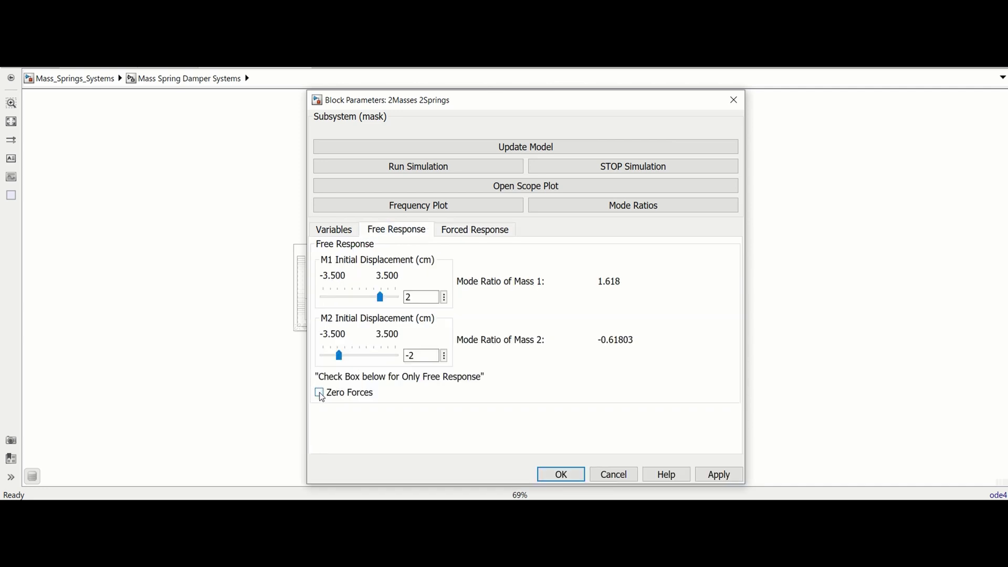
click(472, 232)
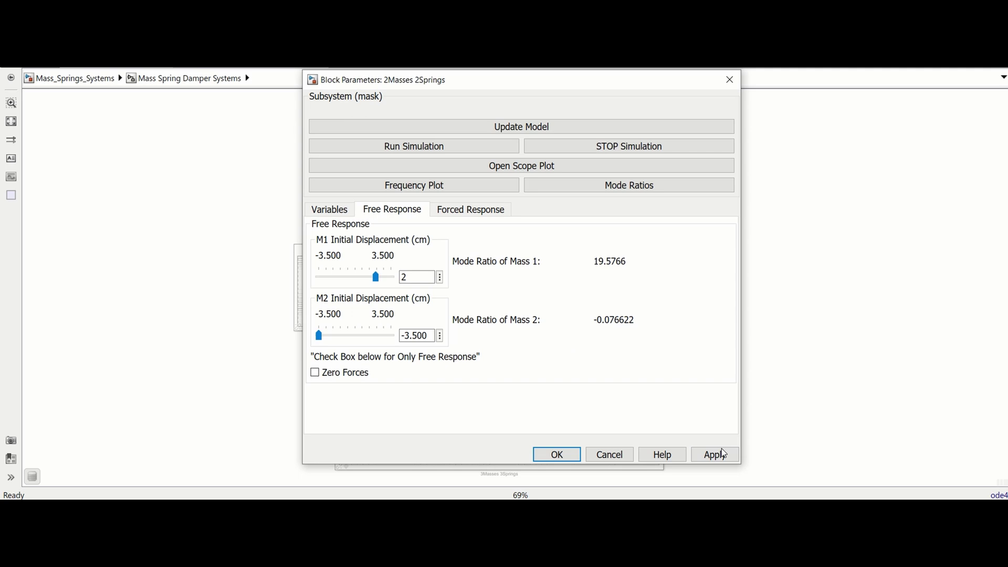
Dismiss the unapplied-changes error, tick Zero Forces and apply to launch Mechanics Explorer
click(554, 130)
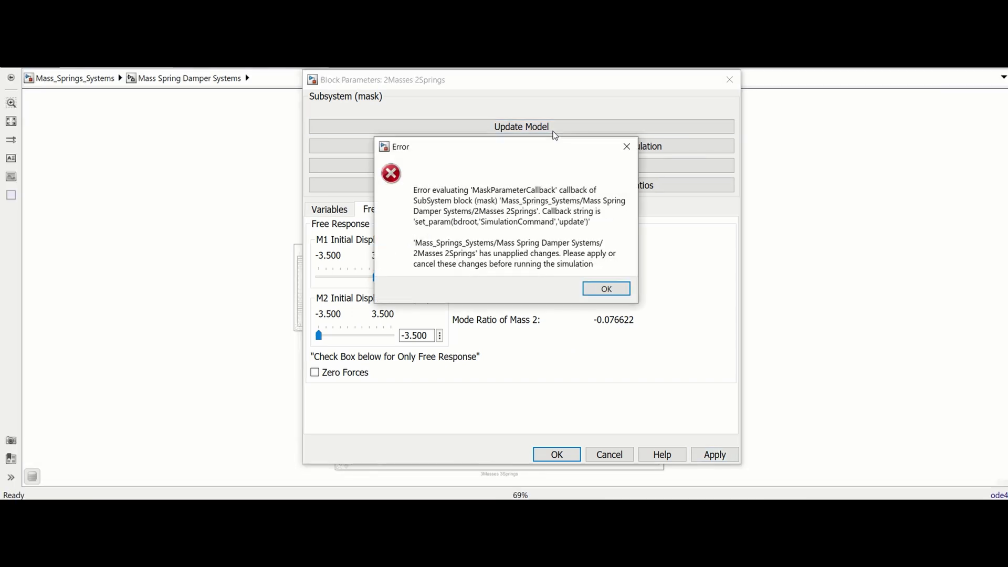
click(608, 288)
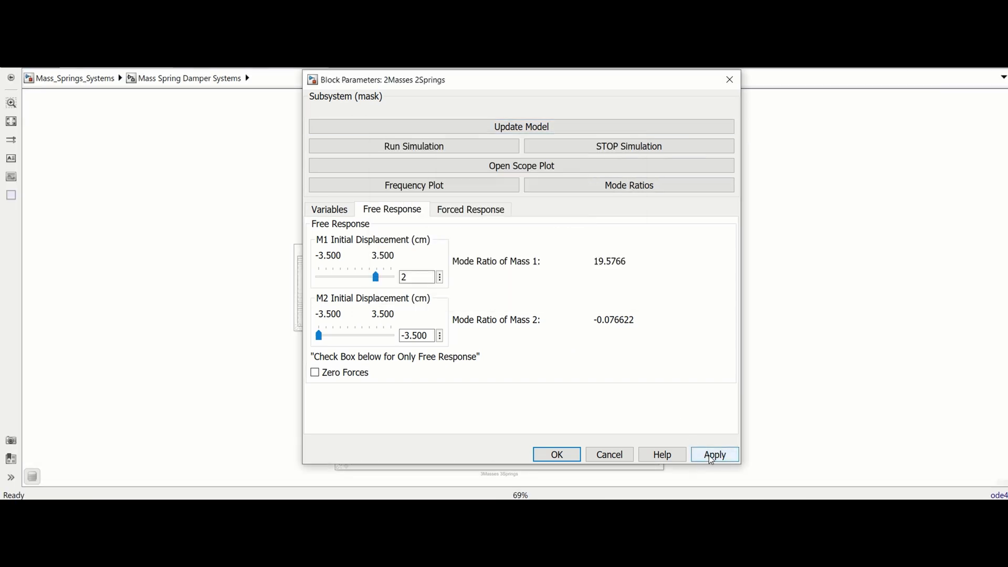
click(320, 376)
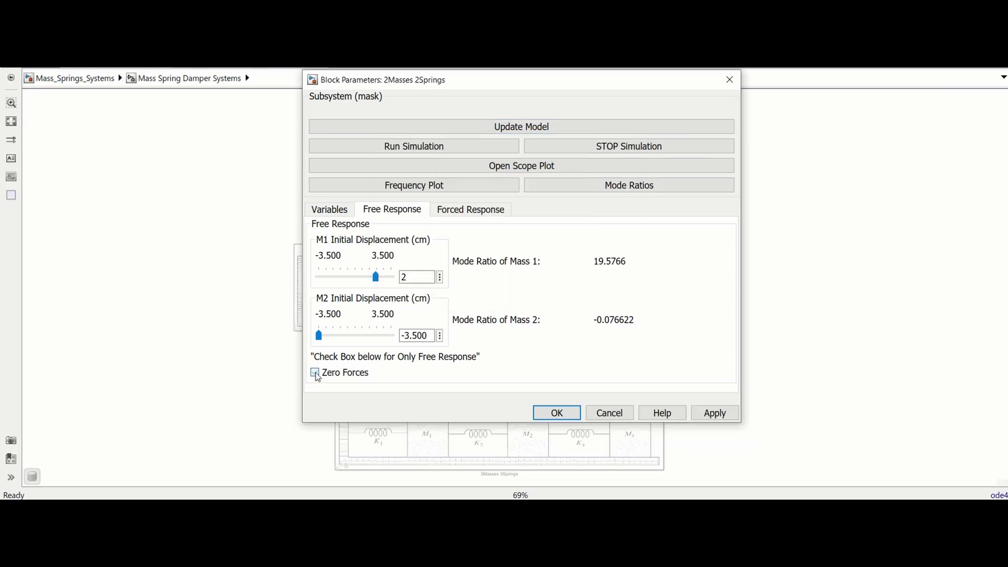
click(721, 412)
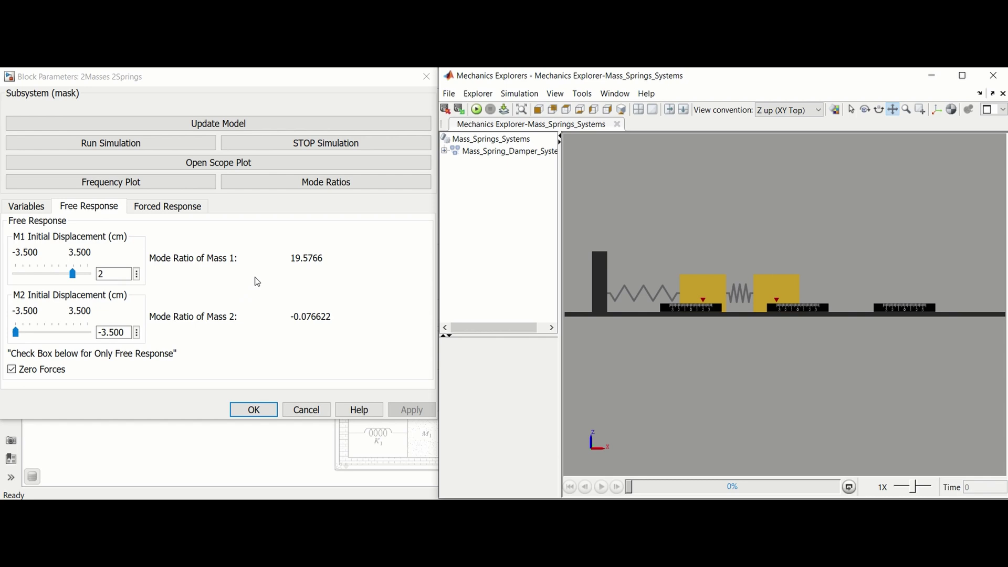
Set both mass initial displacements to 3.500 cm and update the model
drag(73, 274, 97, 278)
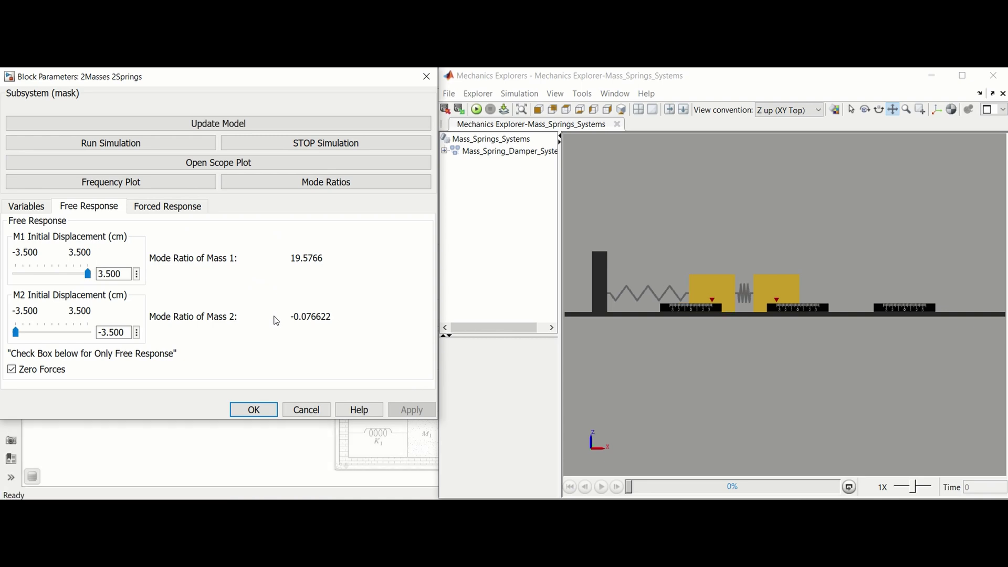
drag(15, 331, 87, 332)
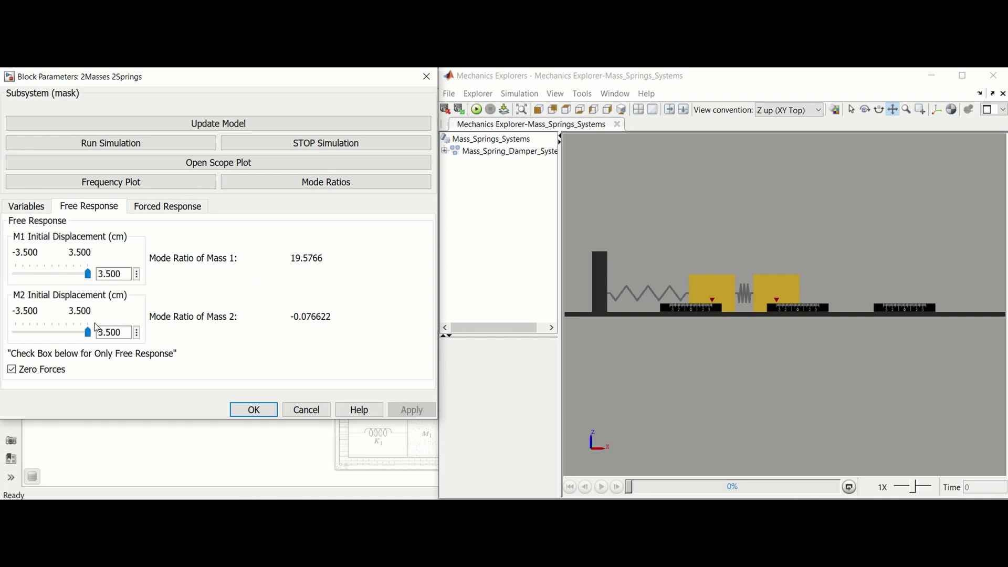
click(226, 124)
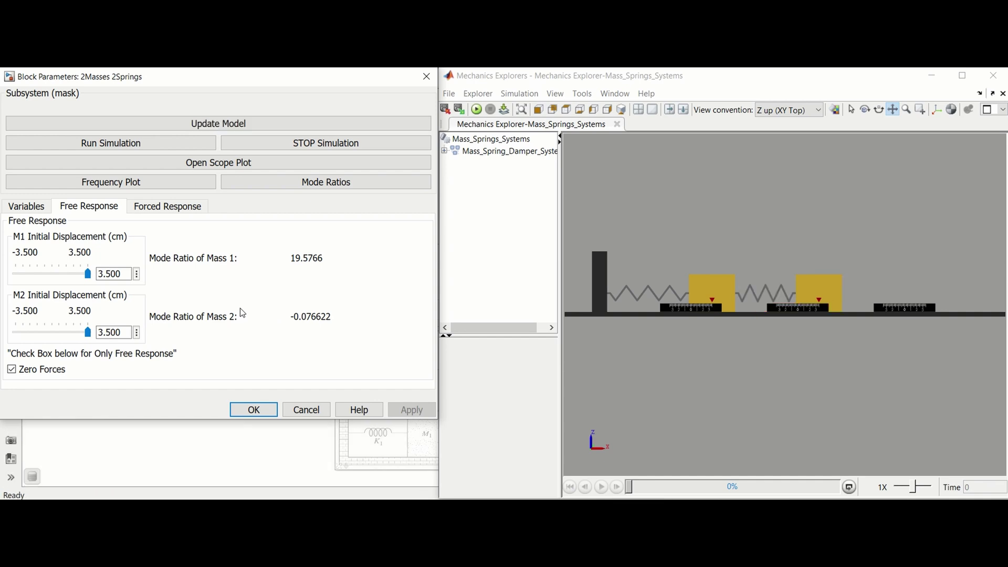
Run the free-response simulation and view the Position scope plot
click(180, 144)
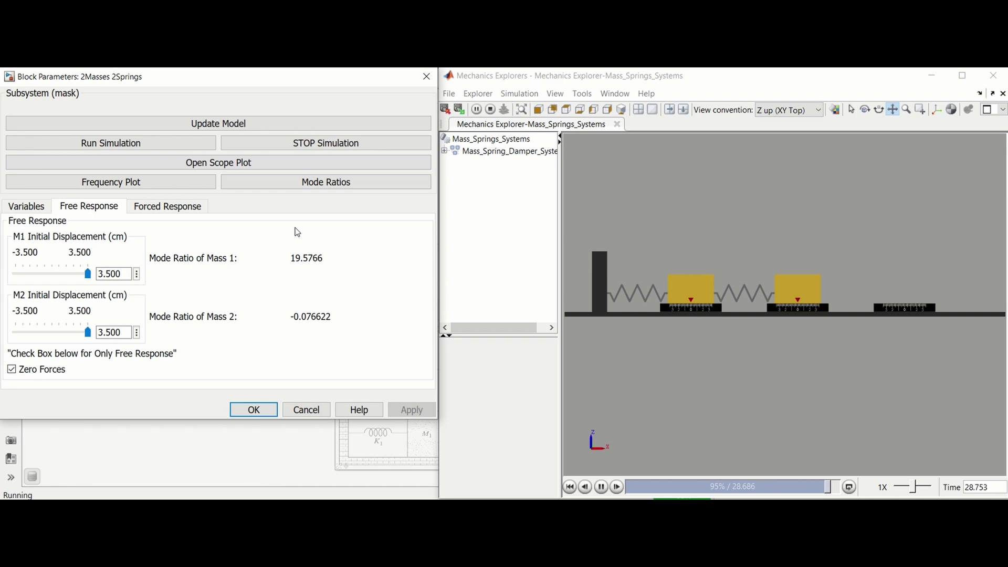
click(268, 164)
click(602, 487)
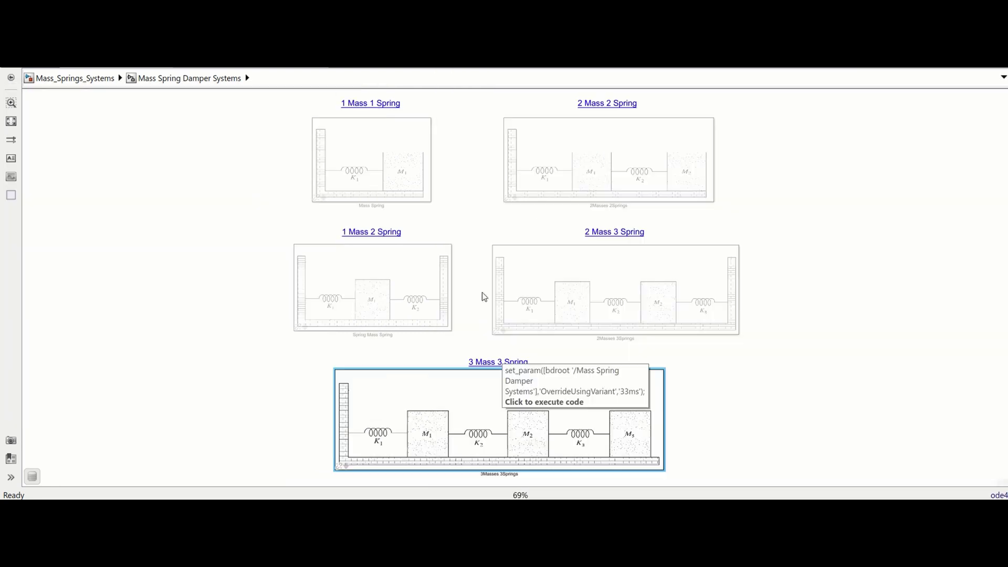
Generate the frequency-response plot from the 2 Mass 2 Spring block and compute the mode ratios
click(611, 116)
double_click(615, 161)
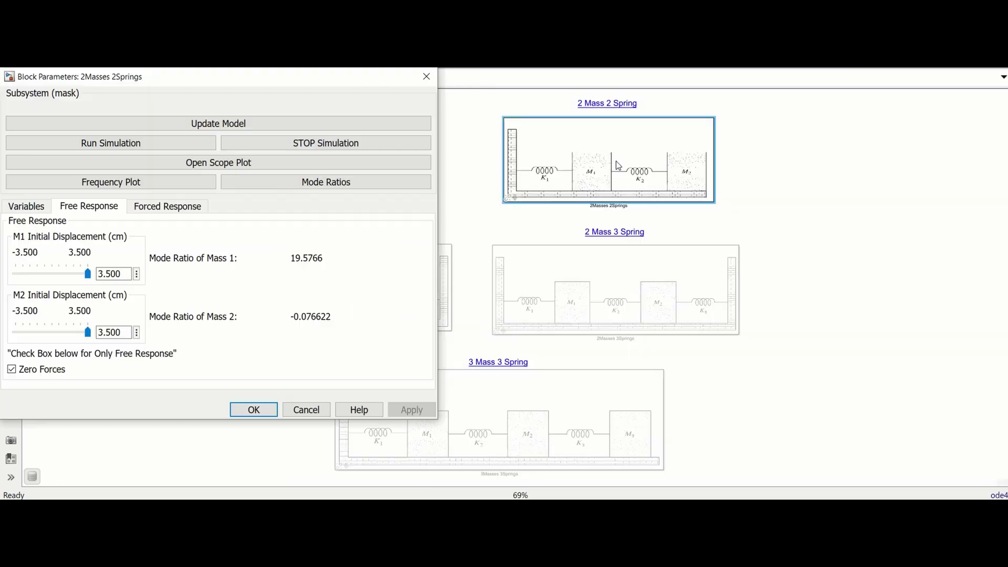
drag(354, 100, 612, 93)
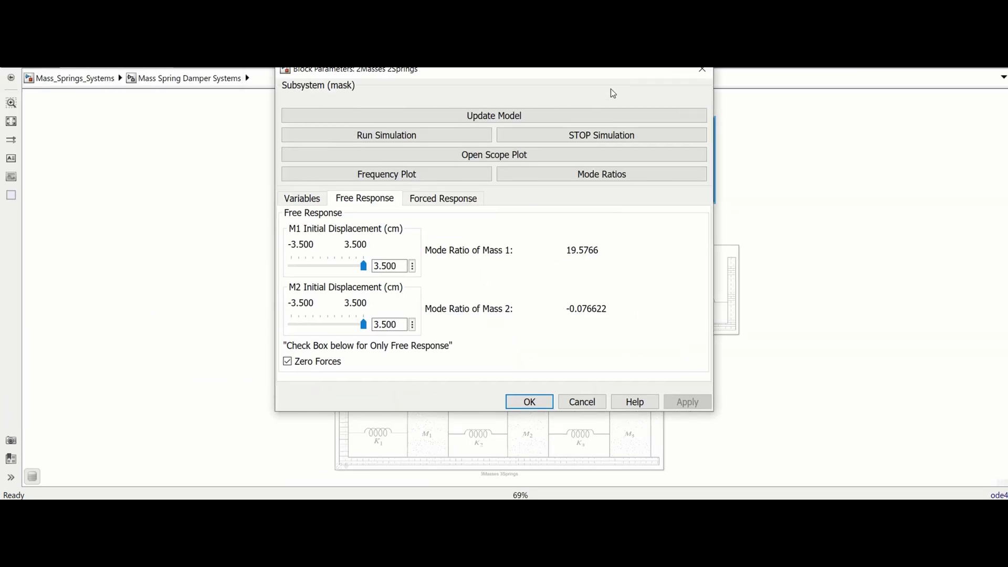
click(435, 178)
drag(442, 72, 464, 103)
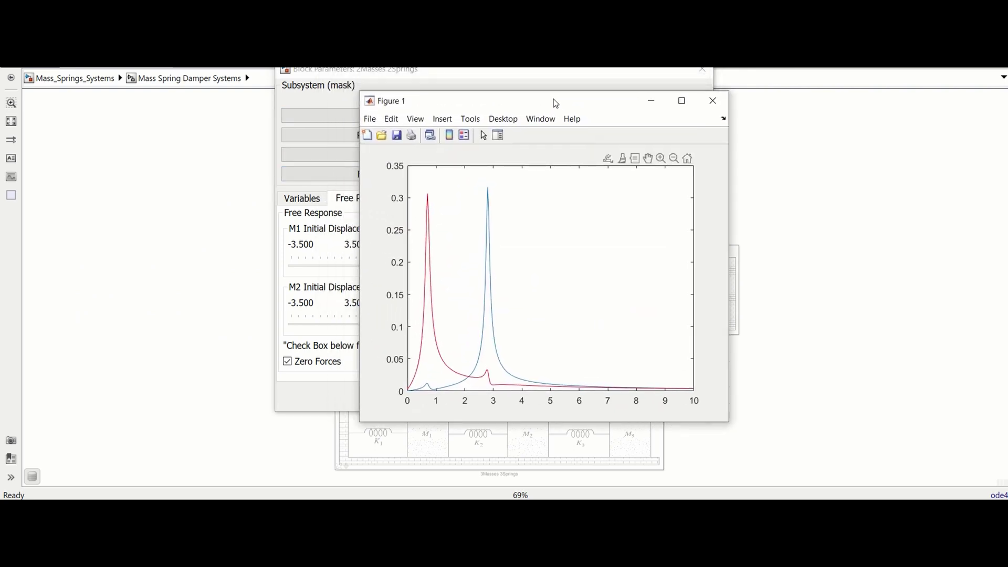
click(351, 77)
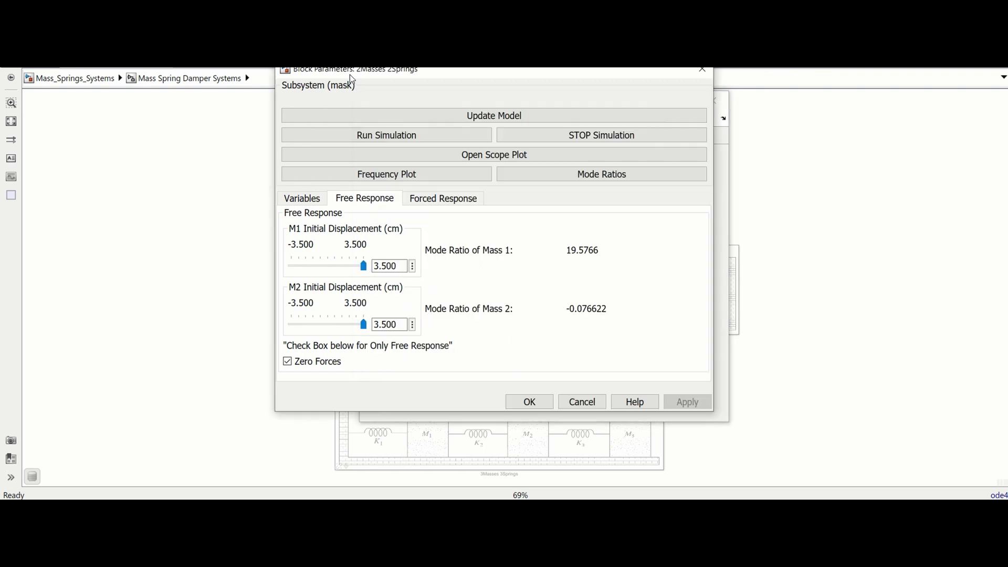
click(605, 175)
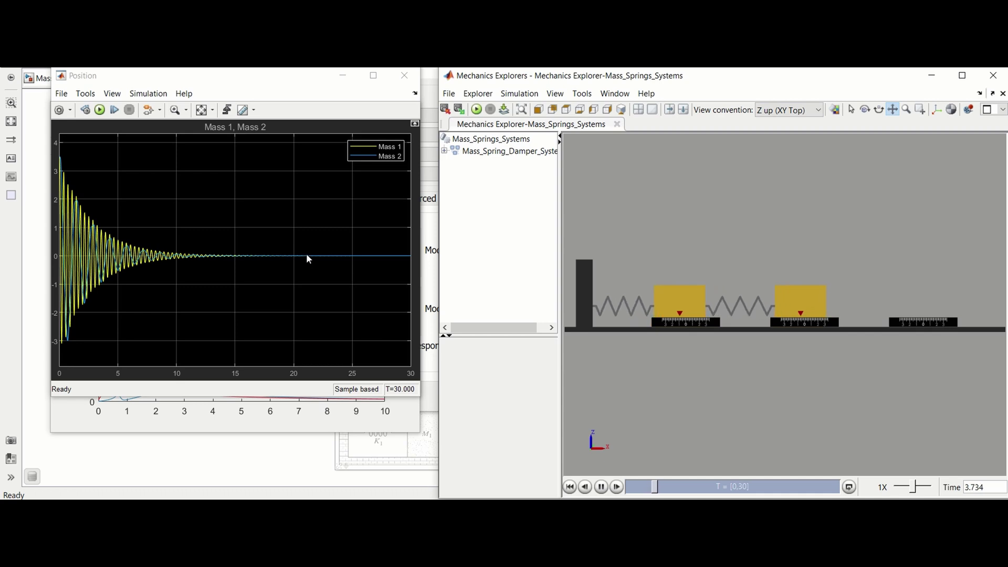
Confirm the mode ratios read 29.0688 and -0.068802, then close the block parameters
click(263, 84)
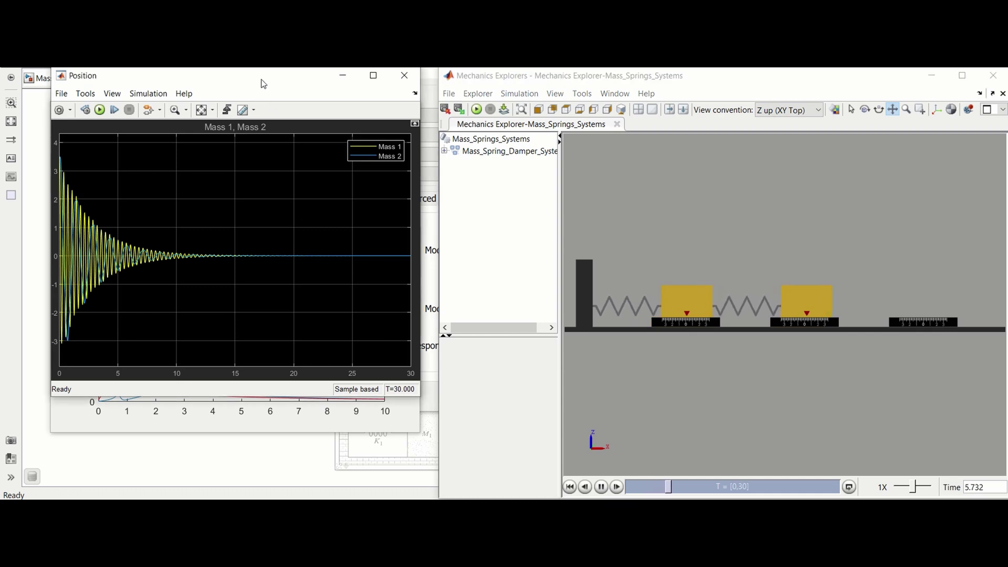
click(292, 432)
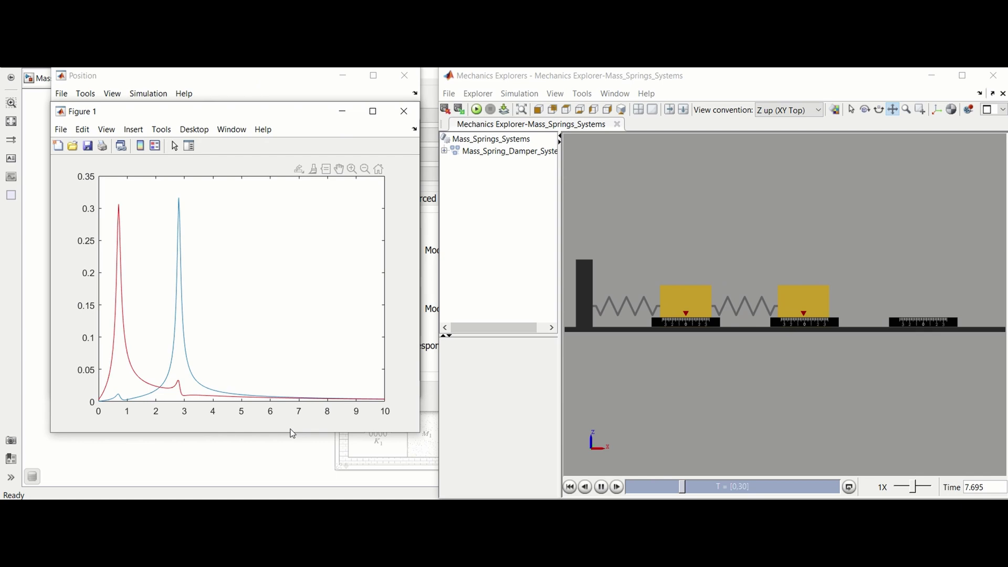
double_click(430, 407)
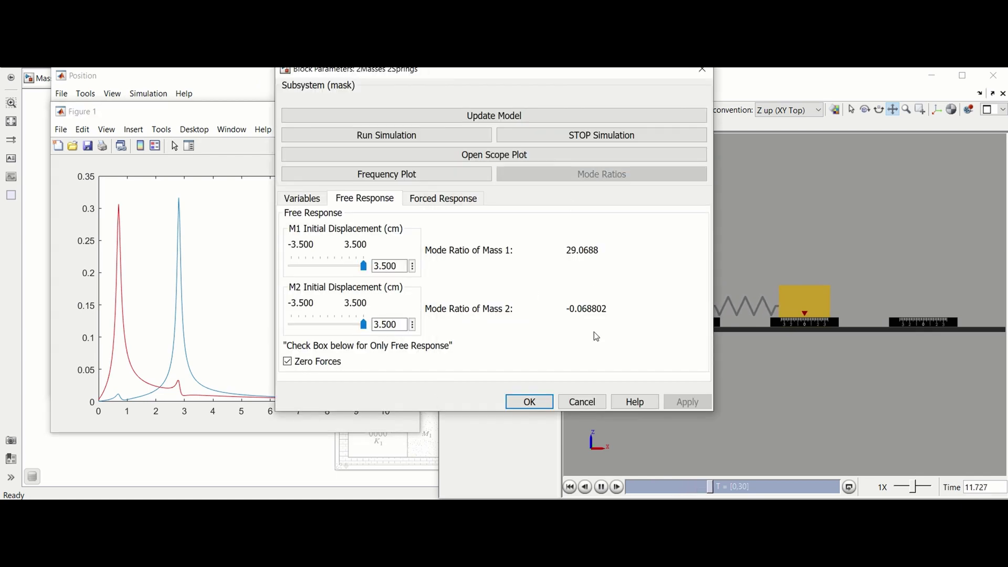
click(535, 405)
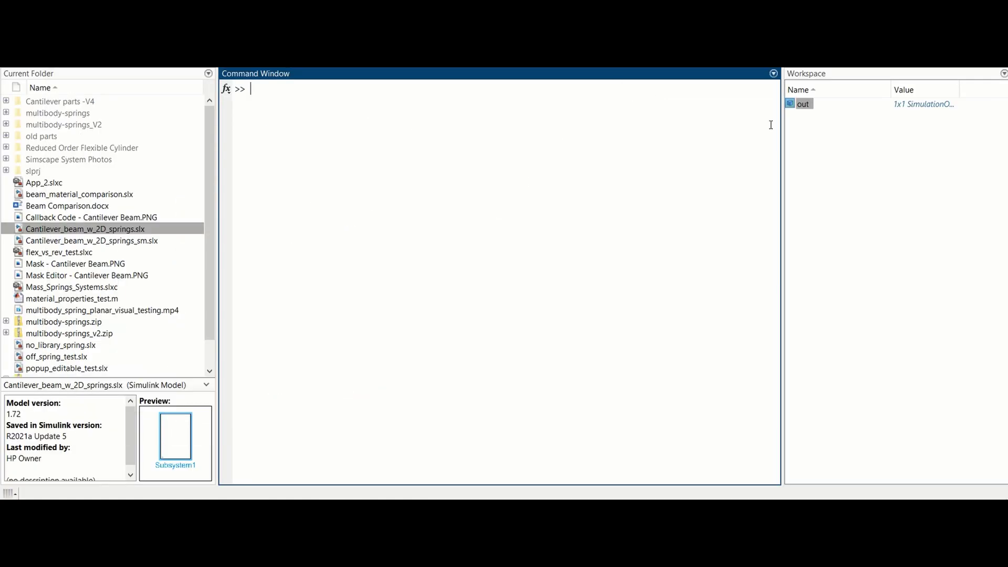
Inspect the pos1 and pos2 fields of the out variable
click(792, 107)
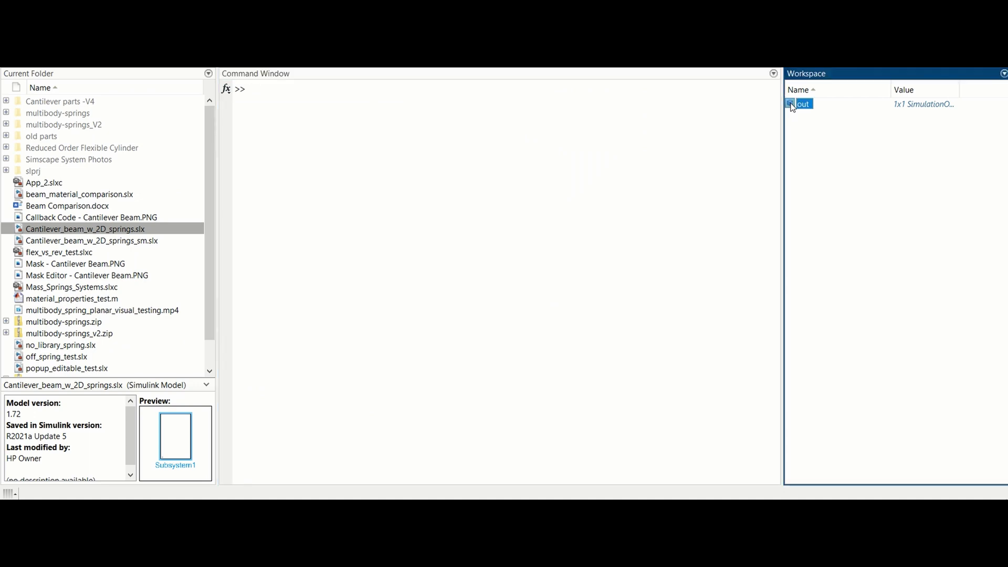
double_click(792, 105)
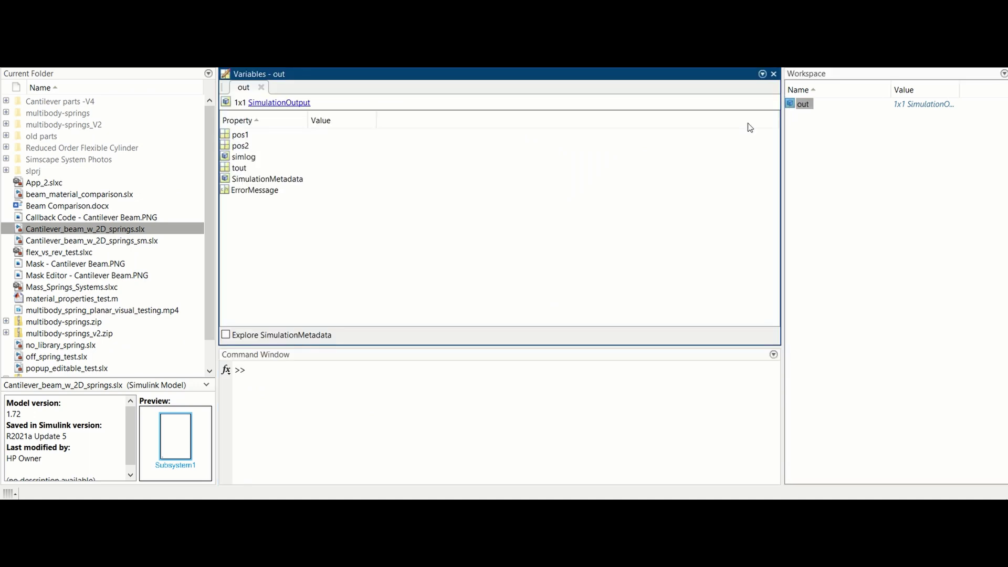
click(226, 138)
click(227, 146)
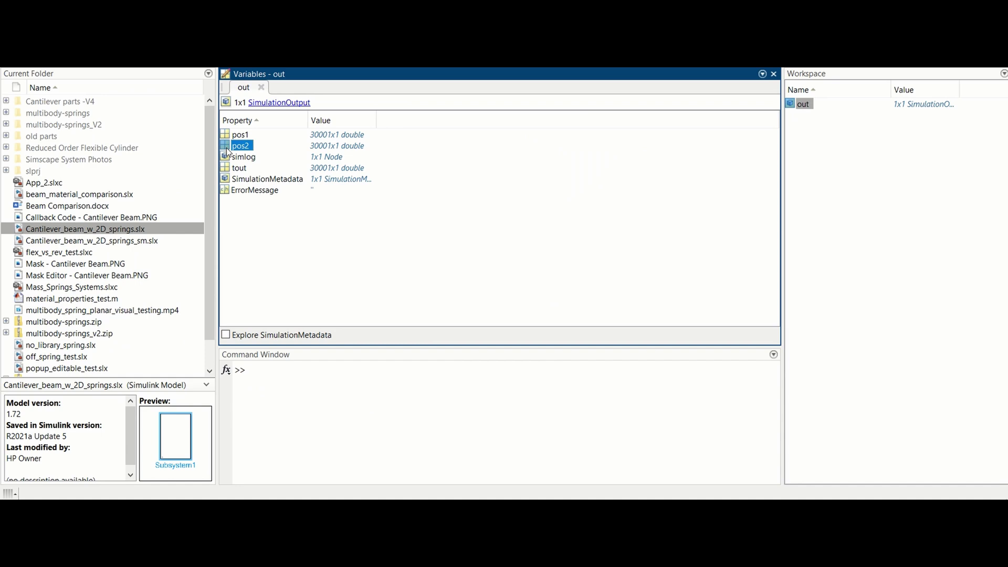
Save out.pos1 as exp1_pos1 and out.pos2 as exp1_pos2
click(343, 390)
text(exp1_pos1=out.pos1;)
key(Return)
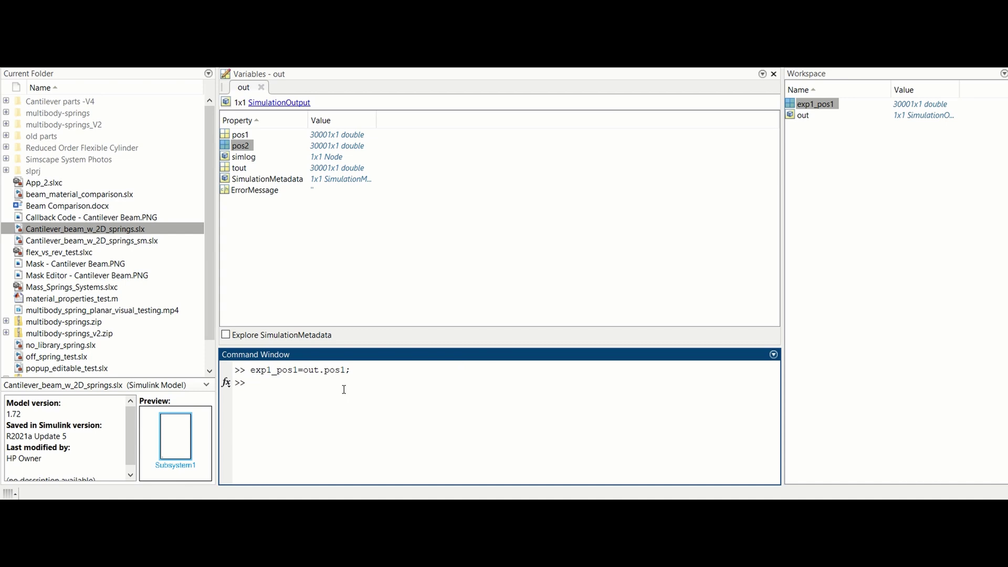
key(Up)
key(Up)
key(Up)
key(Up)
key(Left)
key(BackSpace)
text(2)
key(BackSpace)
text(2)
key(Return)
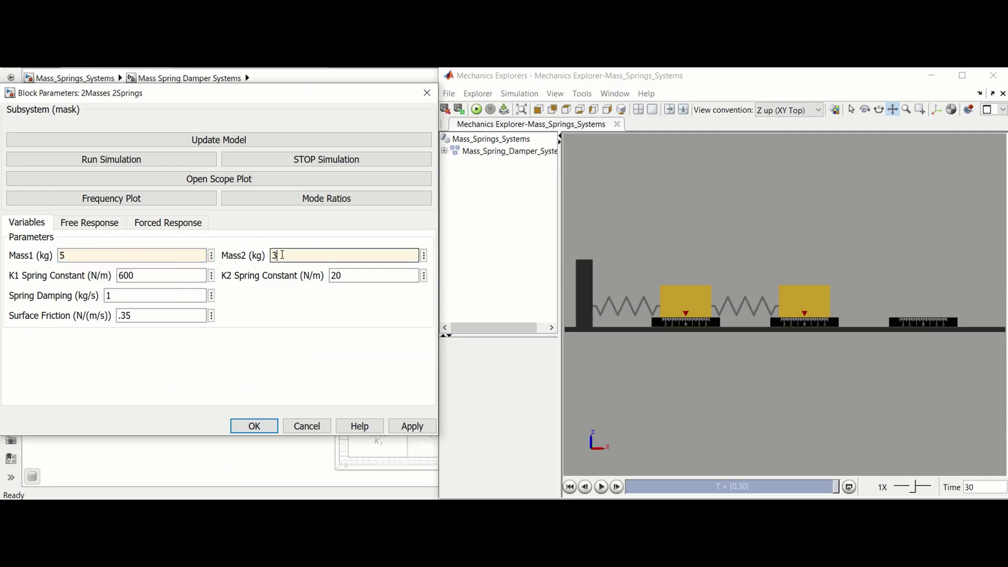
Rerun the simulation and replot exp1_pos1 against the new out.pos1
click(198, 160)
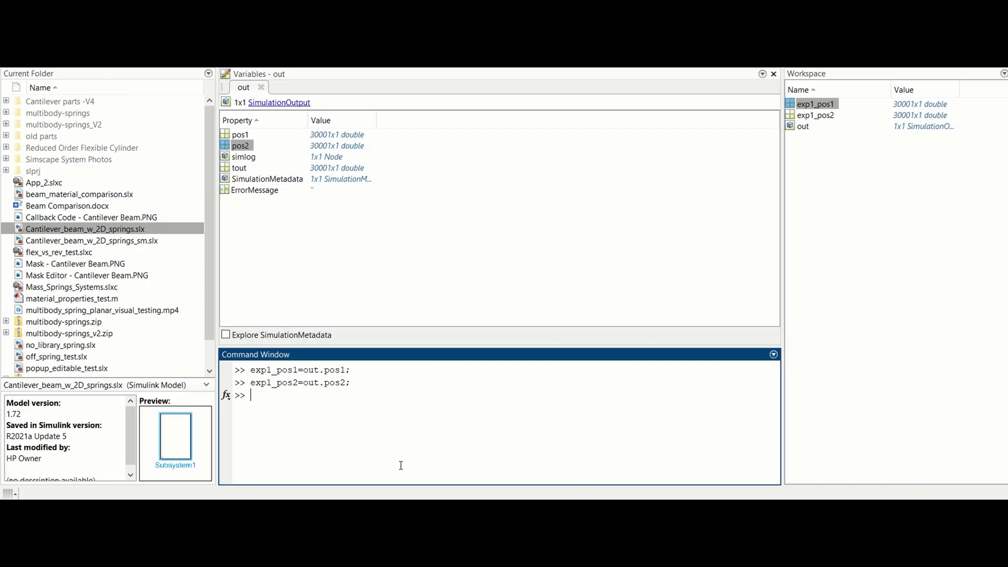
key(Up)
key(Up)
key(Up)
key(Up)
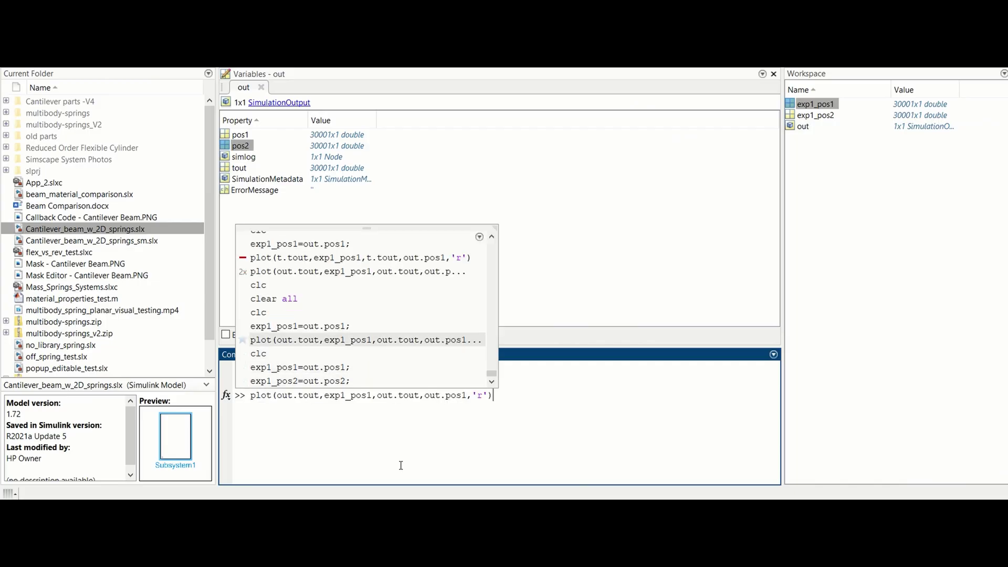
key(Return)
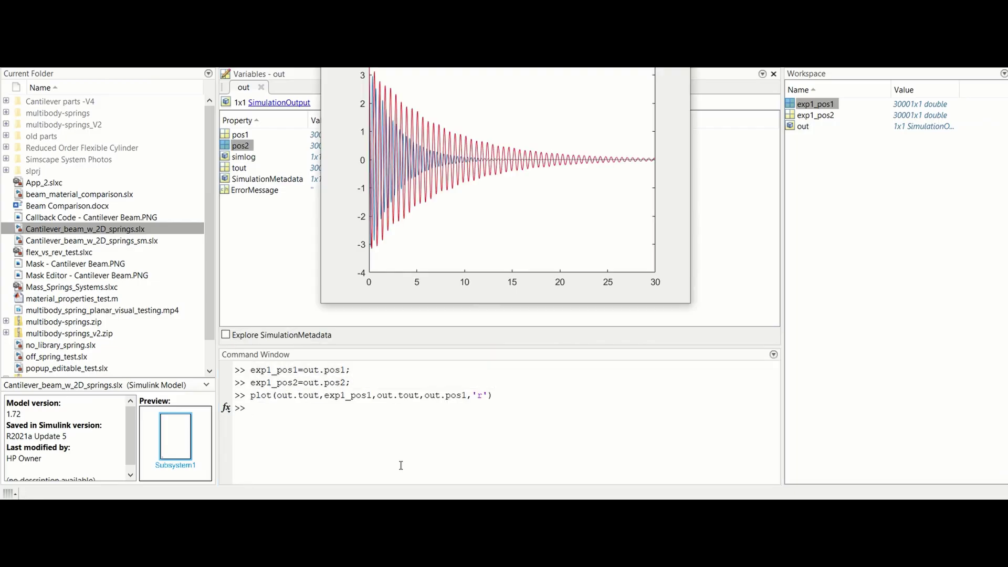